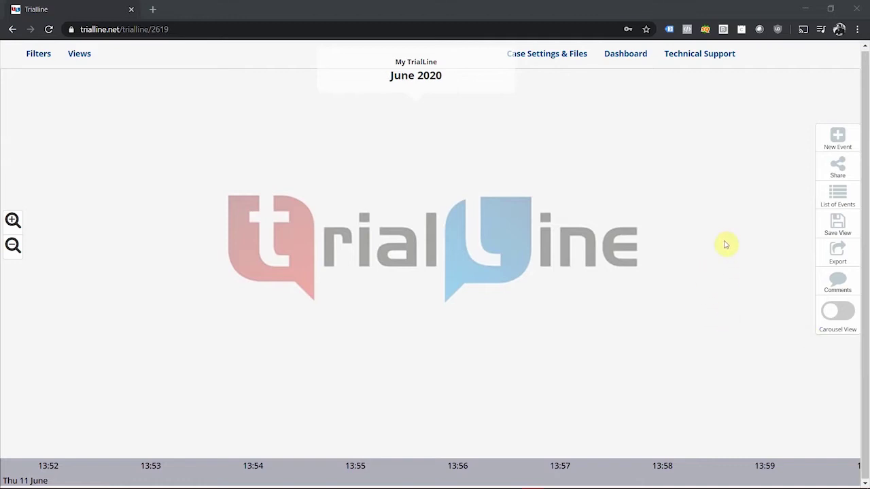
Switch from the timeline to the case's List of Events, which has no events yet
{"action": "left_click", "coordinate": [822, 134]}
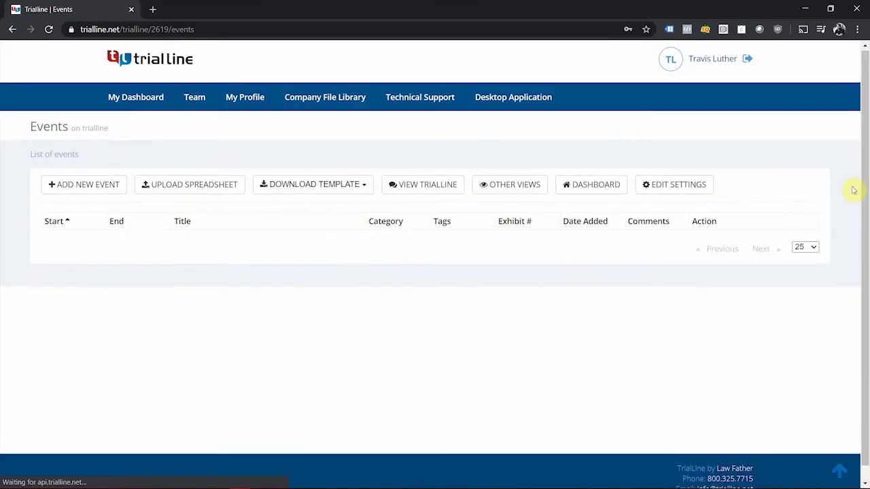
Start a new event and collapse the form's general details section
{"action": "left_click", "coordinate": [54, 188]}
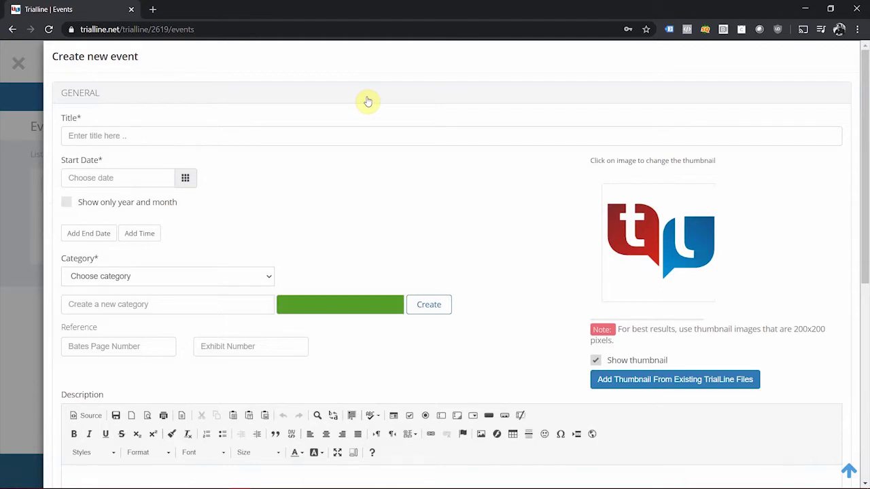
{"action": "left_click", "coordinate": [367, 101]}
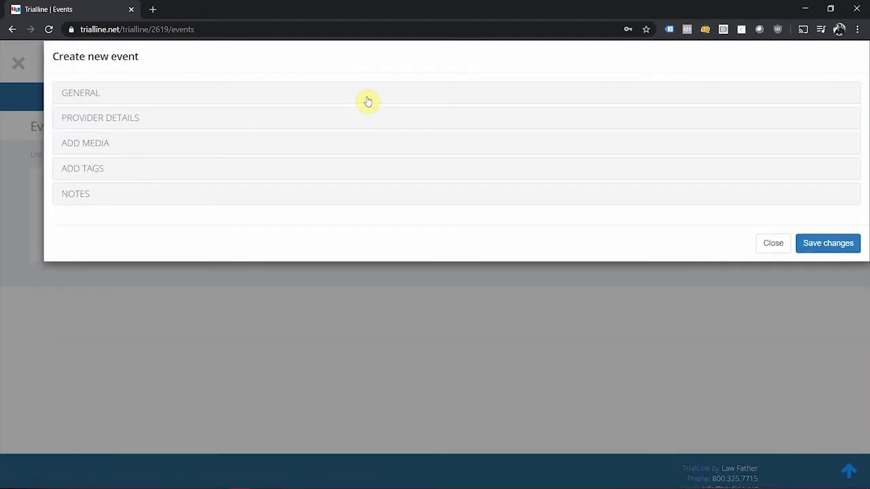
{"action": "left_click", "coordinate": [367, 101]}
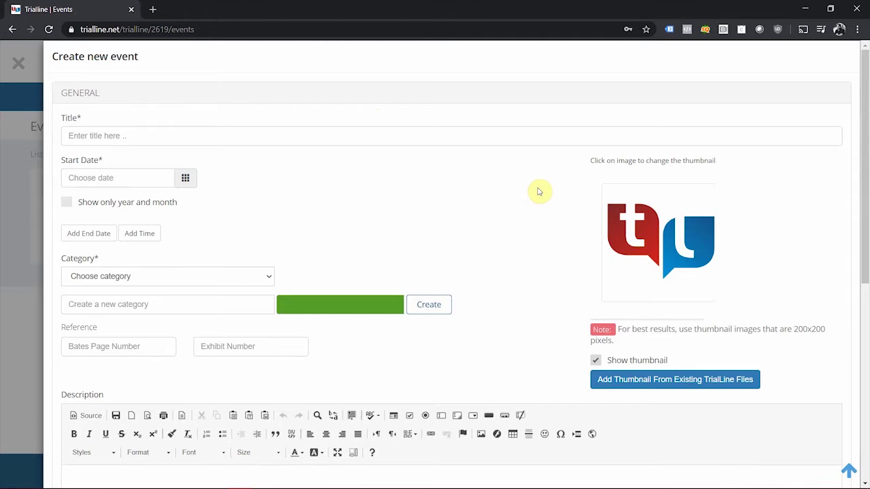
{"action": "left_click", "coordinate": [262, 279]}
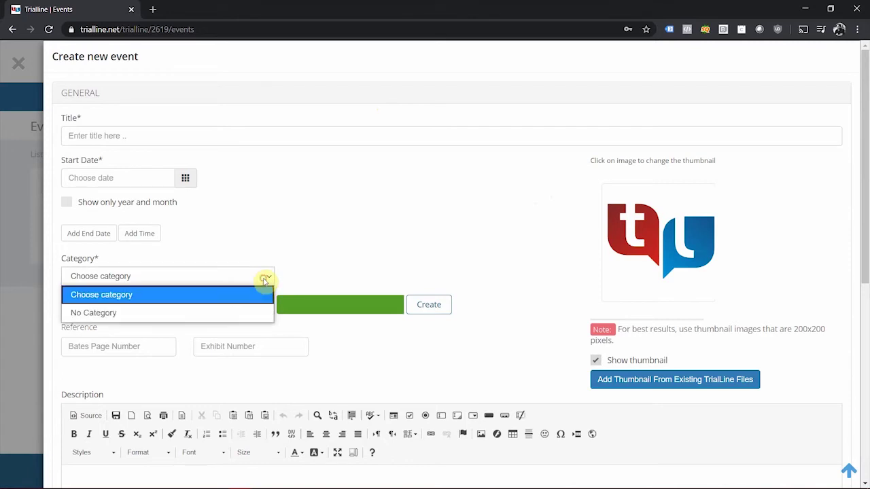
{"action": "left_click", "coordinate": [367, 221]}
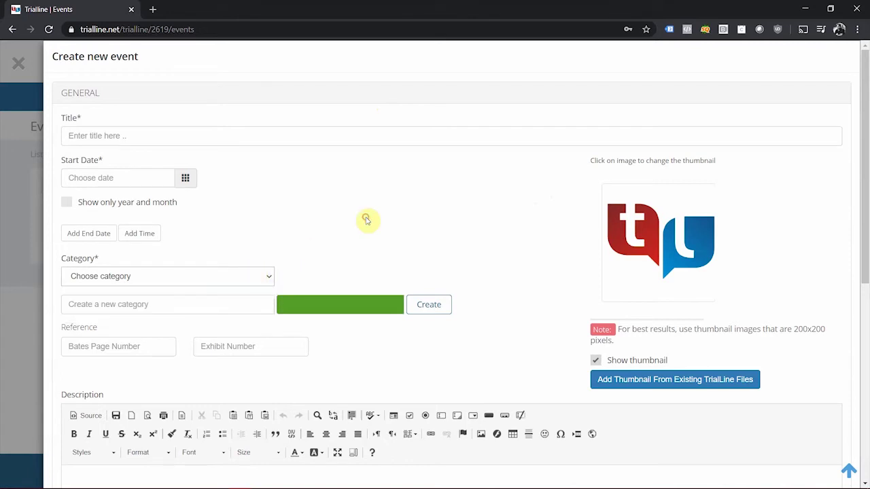
{"action": "left_click", "coordinate": [192, 304]}
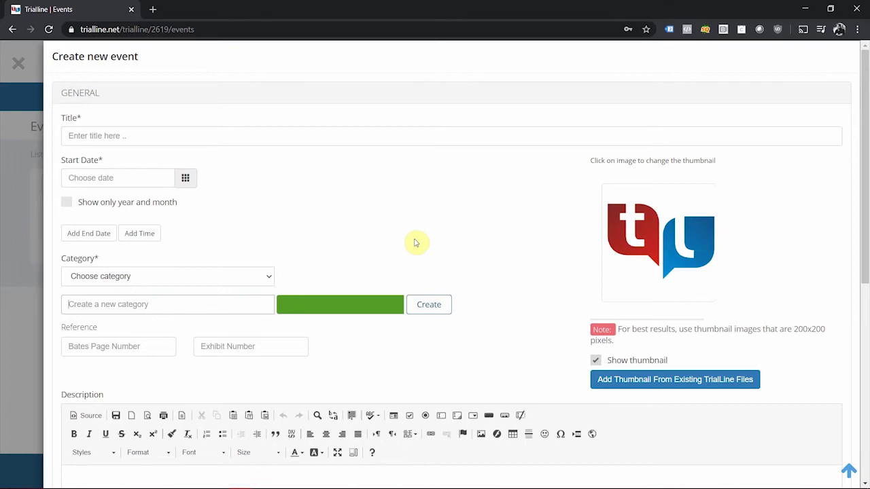
Expand Provider Details and look through its empty provider, facility location and attachment fields
{"action": "left_click", "coordinate": [488, 100]}
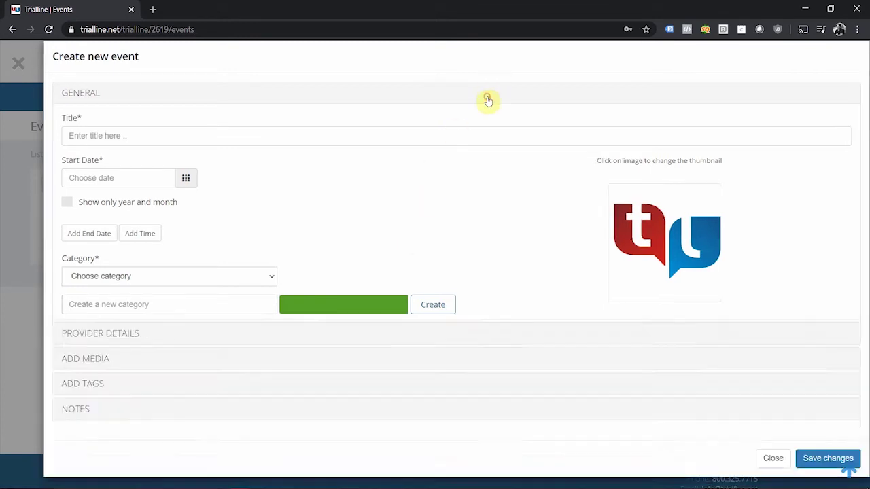
{"action": "left_click", "coordinate": [484, 122]}
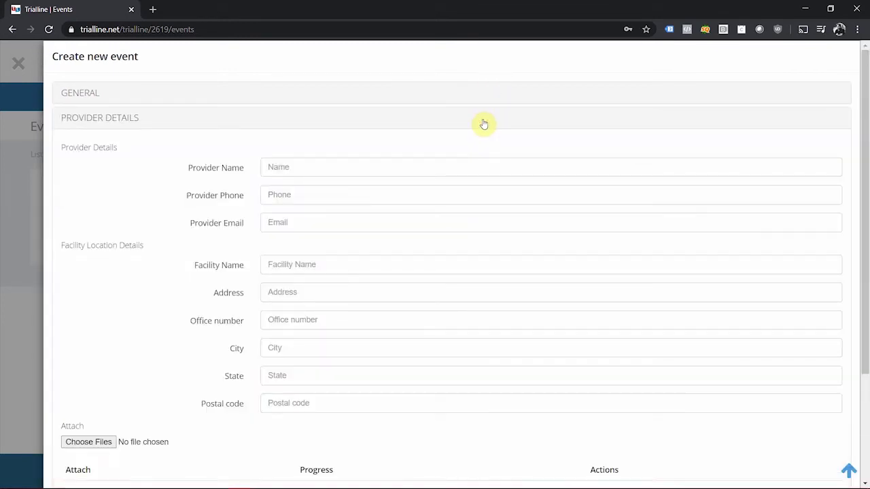
{"action": "scroll", "coordinate": [484, 125], "scroll_direction": "down", "scroll_amount": 2}
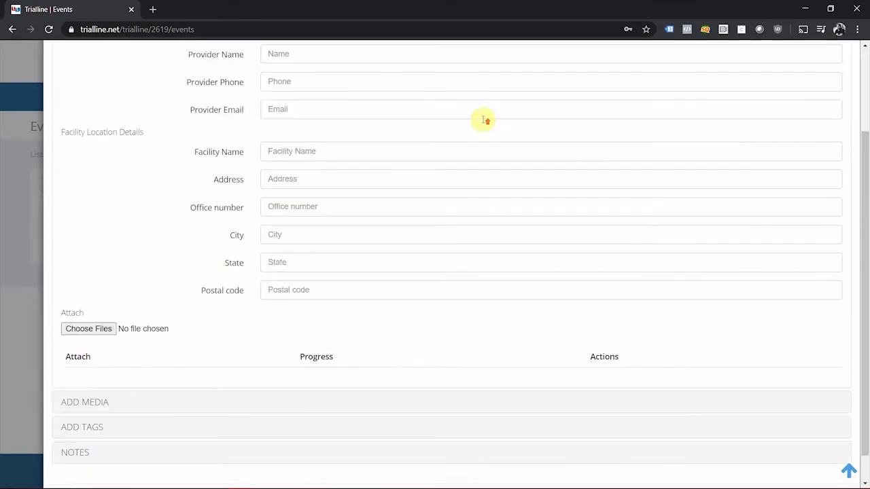
{"action": "scroll", "coordinate": [484, 123], "scroll_direction": "up", "scroll_amount": 1}
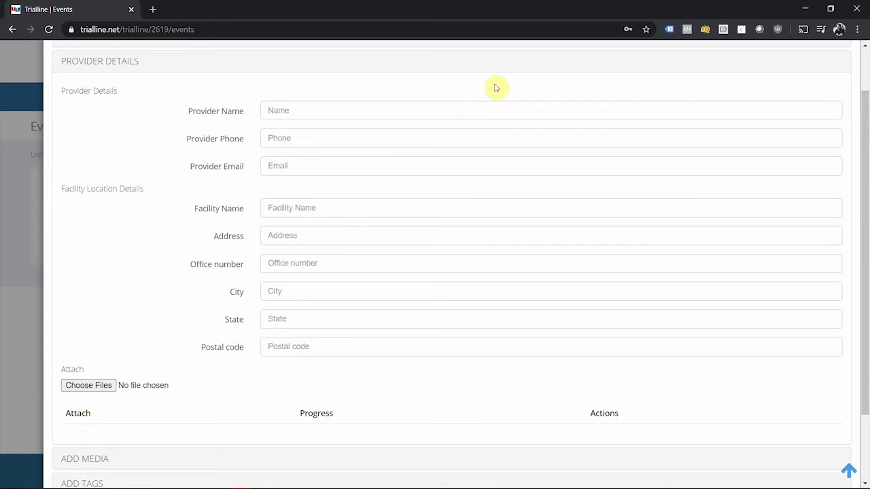
Expand Add Media and view the existing TrialLine files library, then close the library and collapse media
{"action": "left_click", "coordinate": [503, 62]}
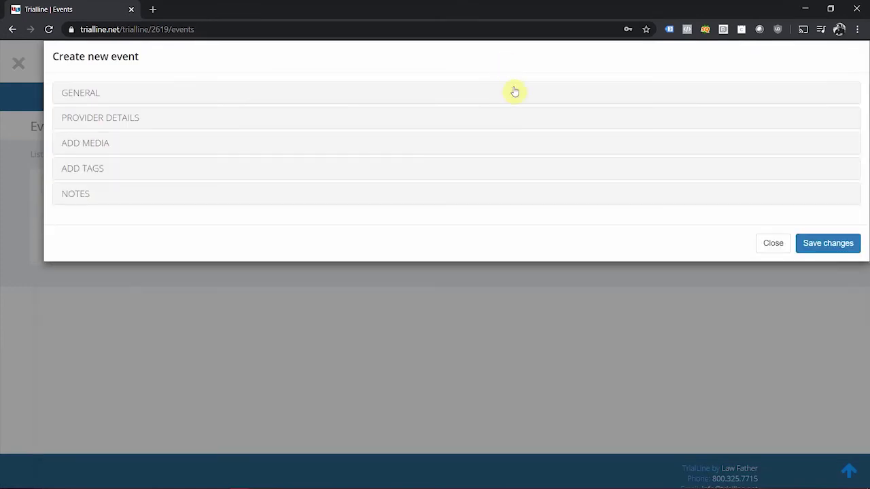
{"action": "left_click", "coordinate": [124, 144]}
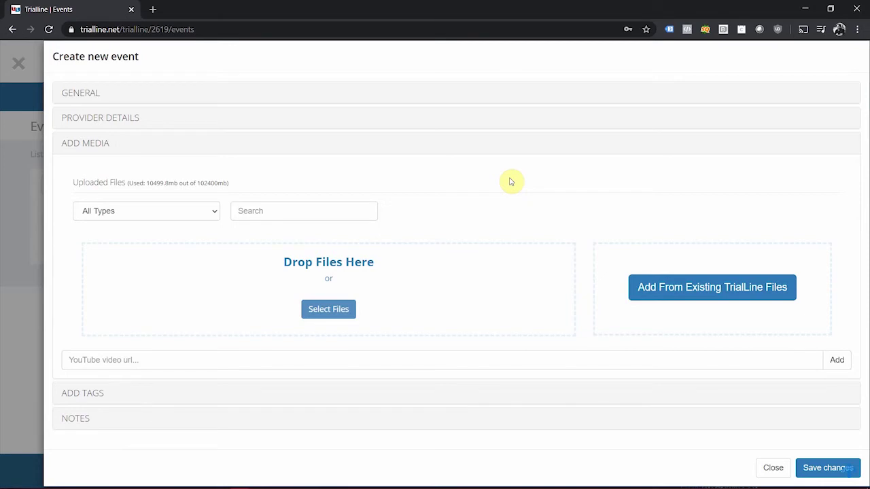
{"action": "left_click", "coordinate": [734, 299]}
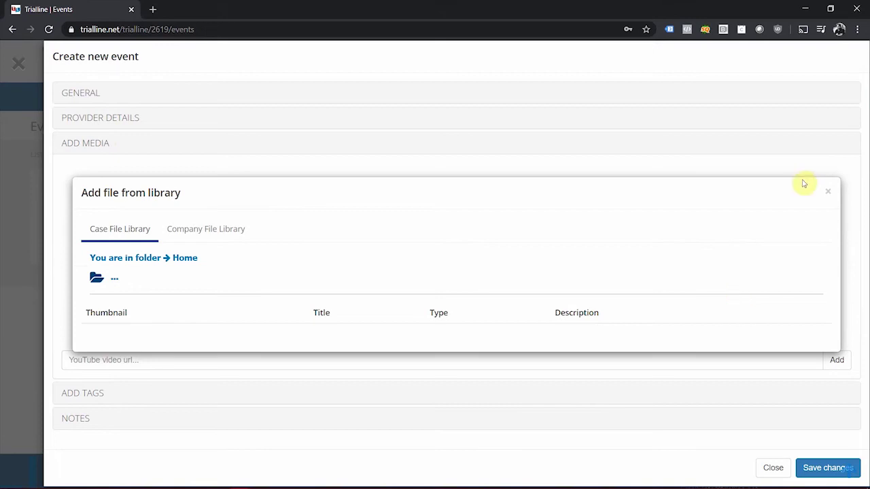
{"action": "left_click", "coordinate": [828, 196]}
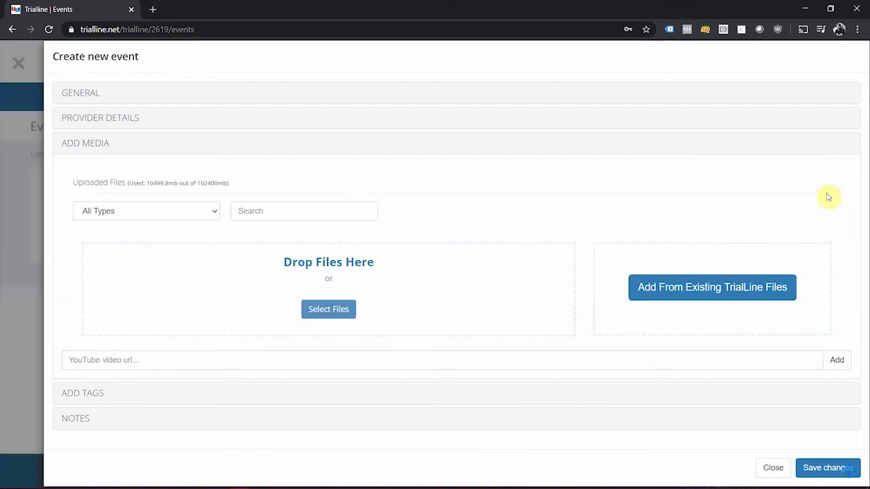
{"action": "left_click", "coordinate": [507, 141]}
Attach the tag 'Tag Name' to the new event, then expand the notes section
{"action": "left_click", "coordinate": [294, 166]}
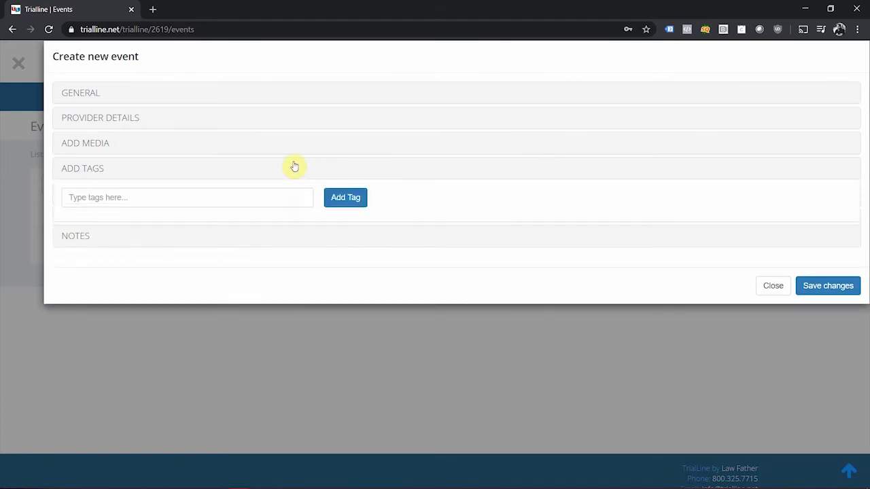
{"action": "left_click", "coordinate": [217, 198]}
{"action": "type", "text": "T"}
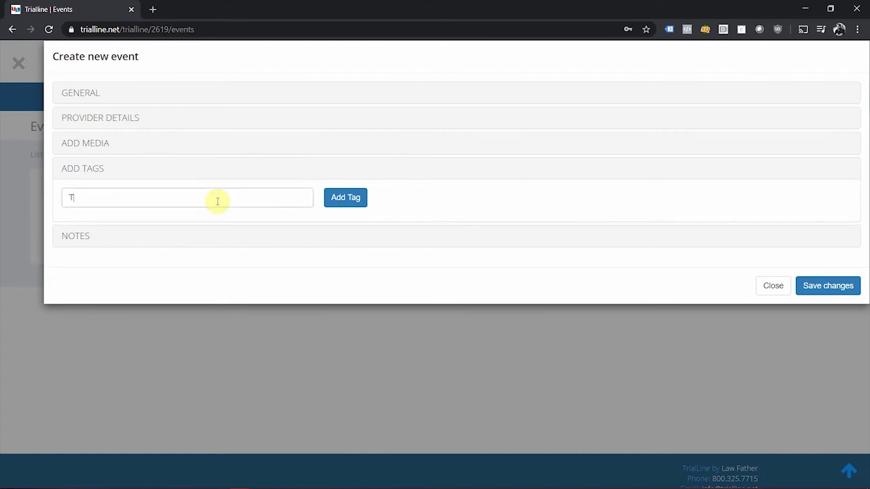
{"action": "type", "text": "ag Name"}
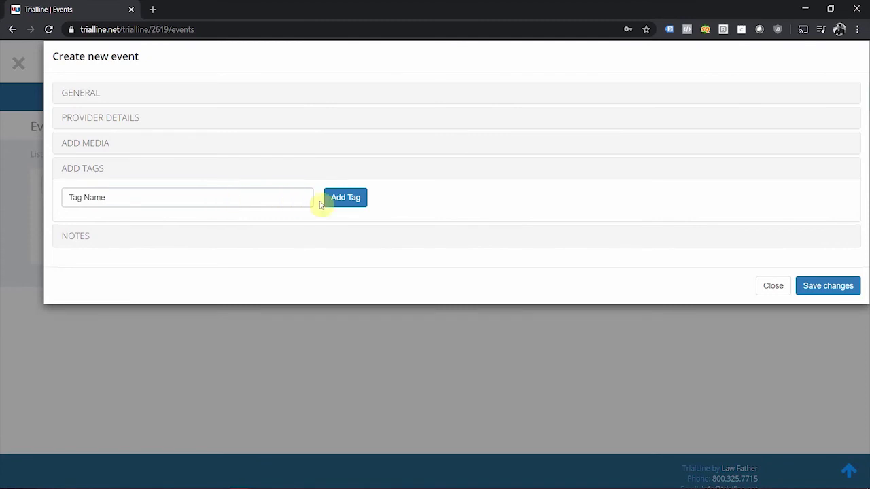
{"action": "left_click", "coordinate": [350, 197]}
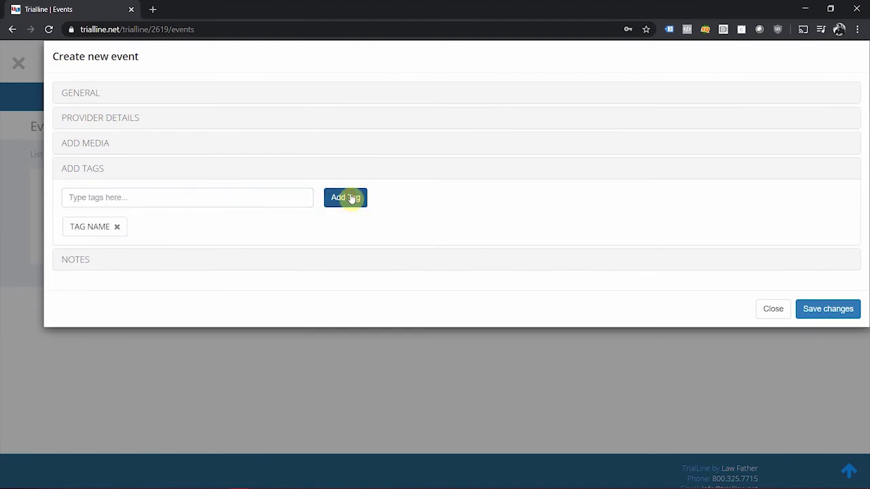
{"action": "left_click", "coordinate": [395, 175]}
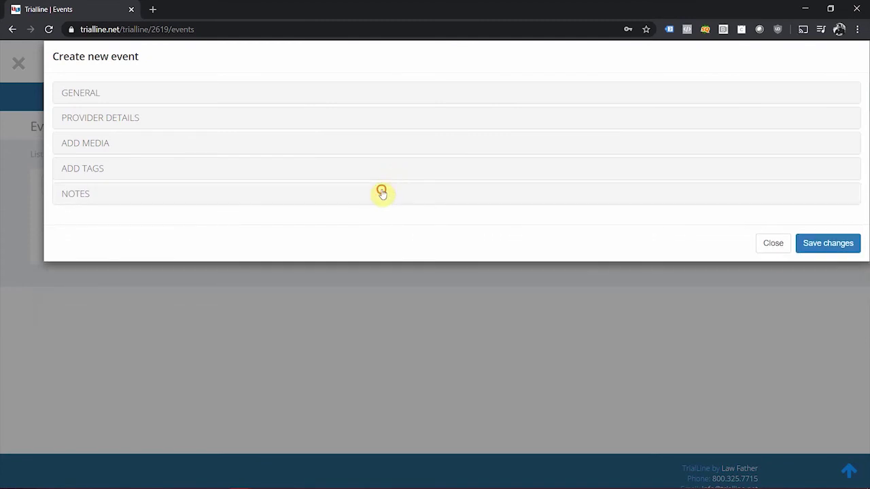
{"action": "left_click", "coordinate": [382, 194]}
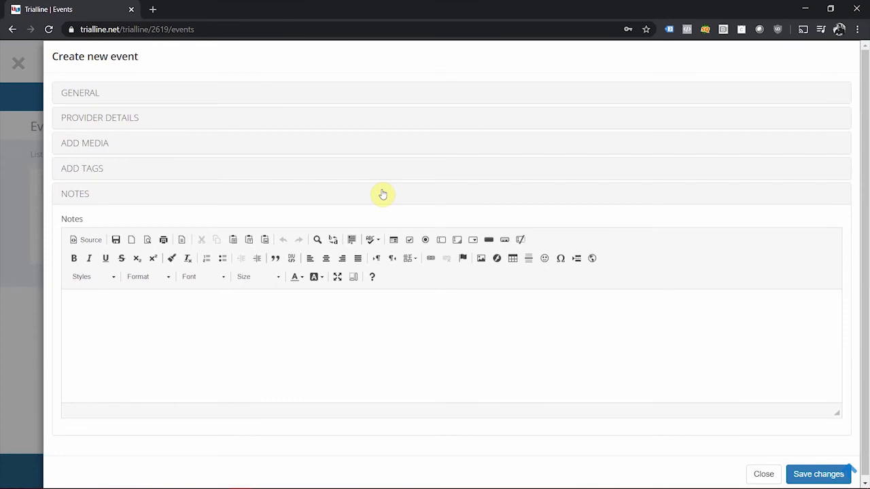
{"action": "left_click", "coordinate": [383, 195]}
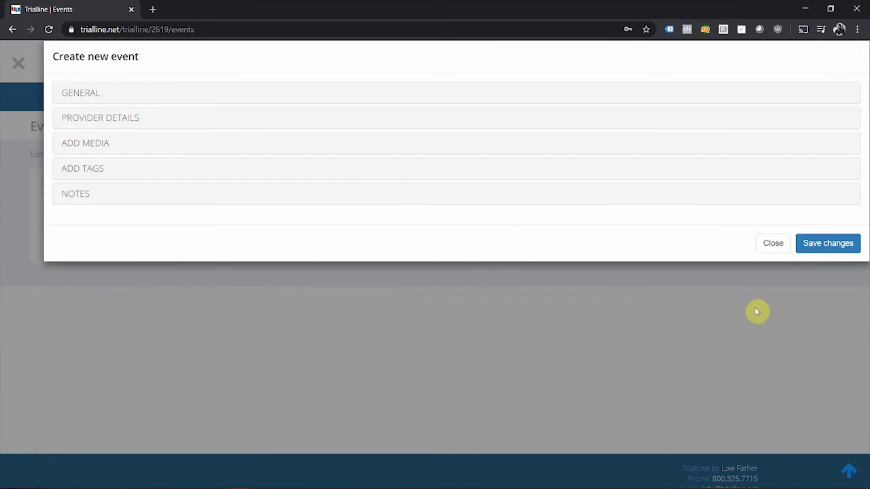
Save 'My New Event', then go to the homepage's free-trial sign-up form
{"action": "left_click", "coordinate": [819, 252]}
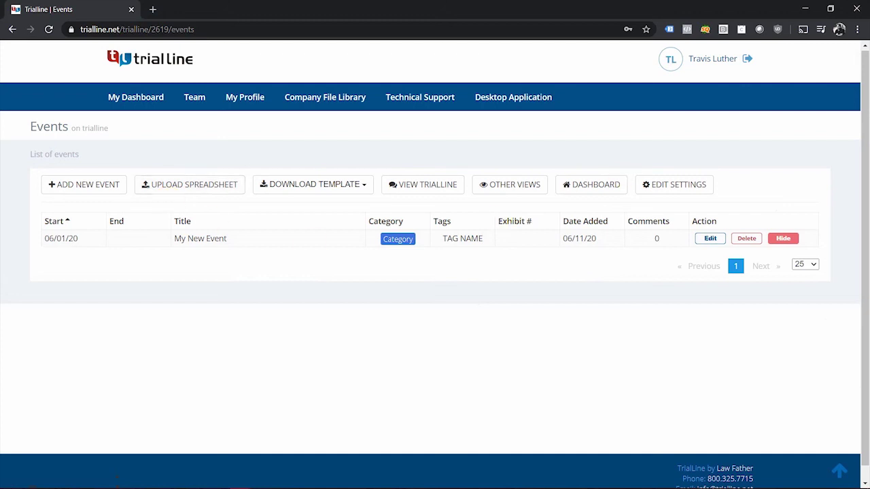
{"action": "left_click", "coordinate": [613, 183]}
{"action": "left_click", "coordinate": [762, 64]}
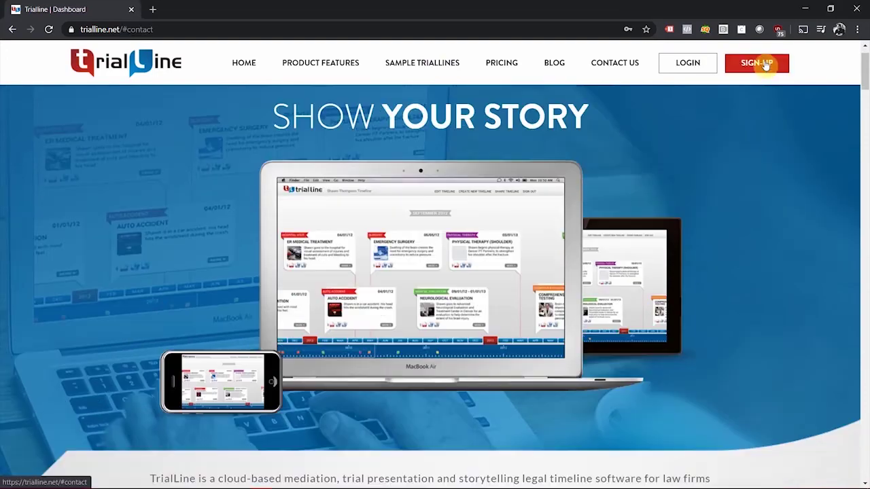